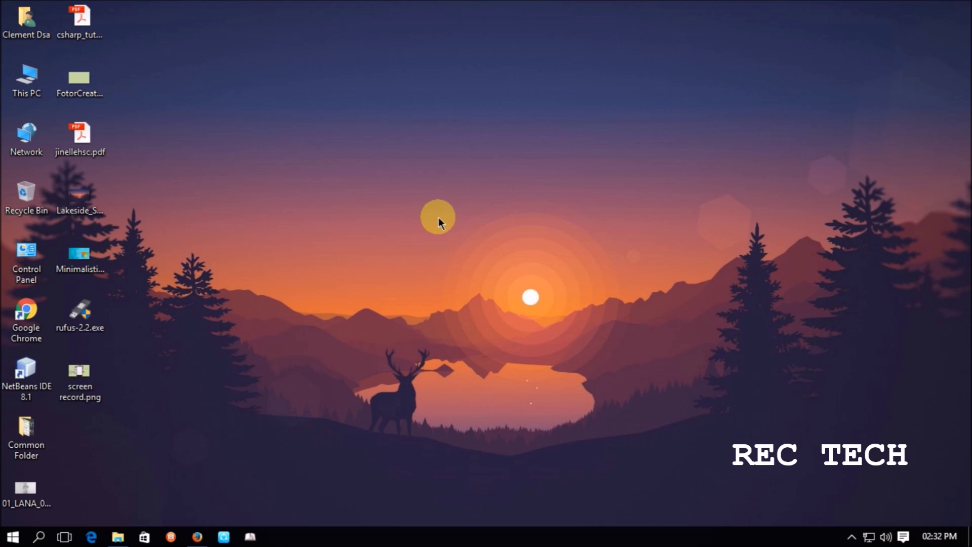
Step: Refresh the desktop from its context menu, then restore the Firefox window with pcsuite.mi.com
{"action": "right_click", "coordinate": [438, 218]}
{"action": "left_click", "coordinate": [306, 187]}
{"action": "right_click", "coordinate": [306, 187]}
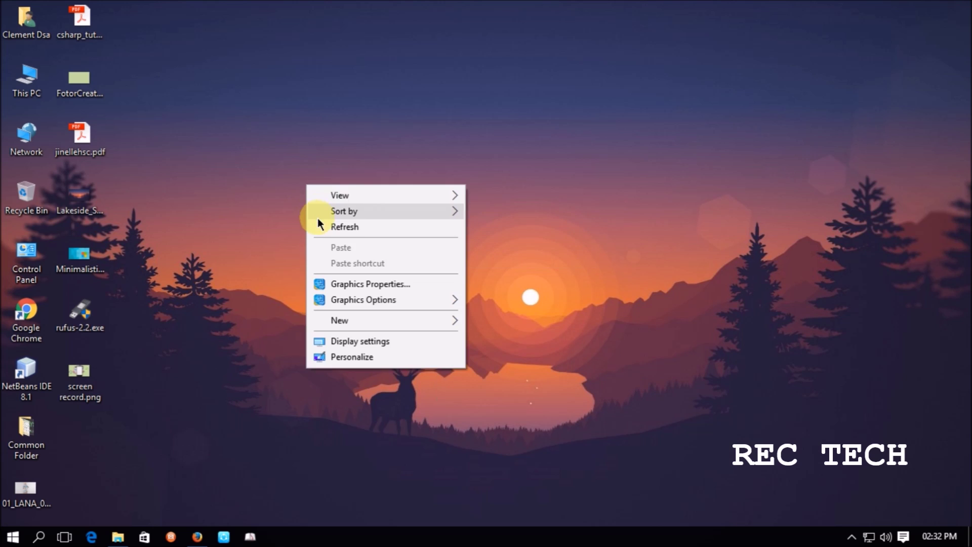
{"action": "left_click", "coordinate": [320, 225]}
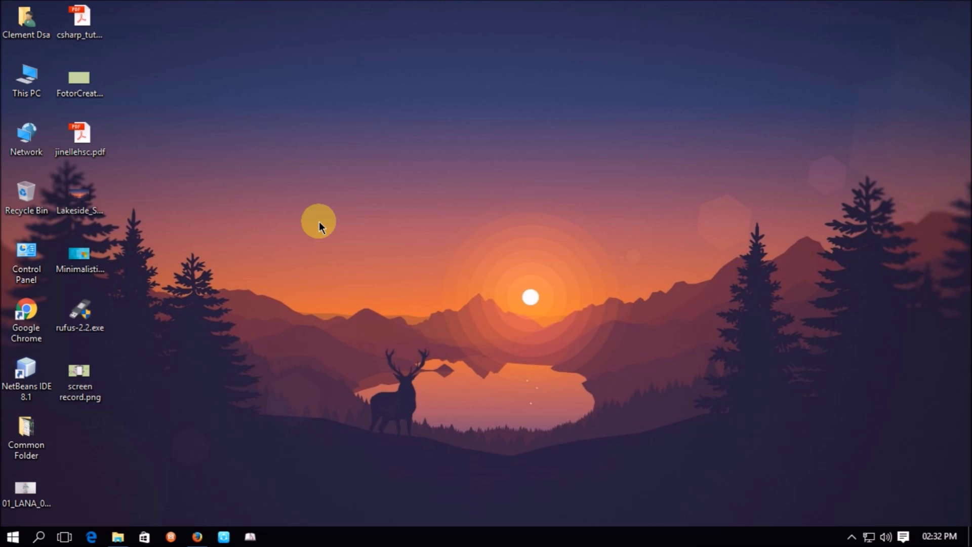
{"action": "left_click", "coordinate": [210, 528]}
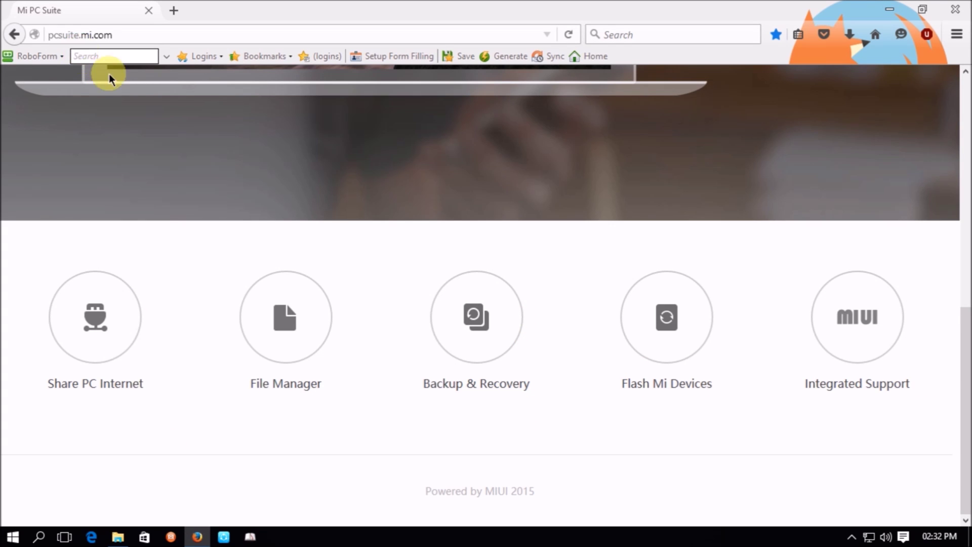
{"action": "scroll", "coordinate": [251, 170], "scroll_direction": "up", "scroll_amount": 5}
{"action": "scroll", "coordinate": [251, 170], "scroll_direction": "up", "scroll_amount": 1}
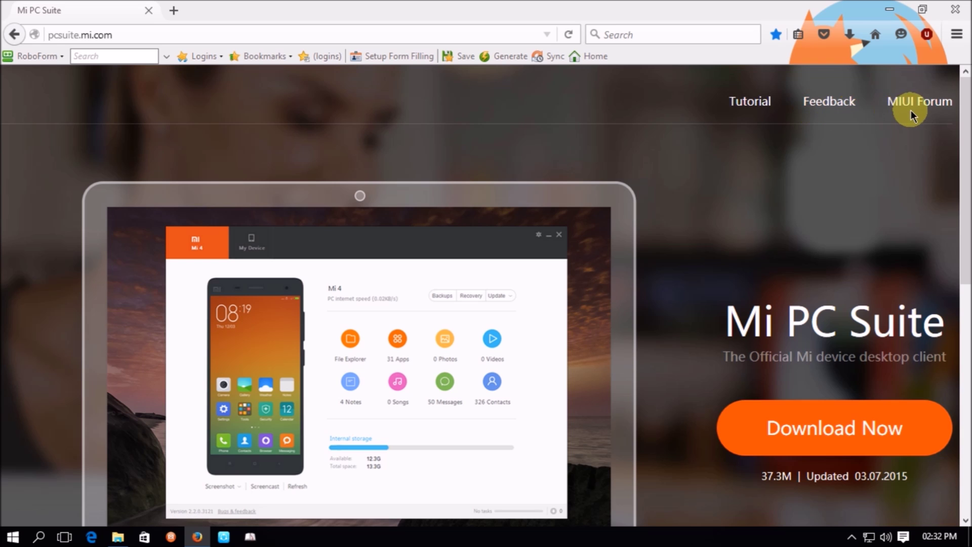
{"action": "scroll", "coordinate": [896, 137], "scroll_direction": "down", "scroll_amount": 4}
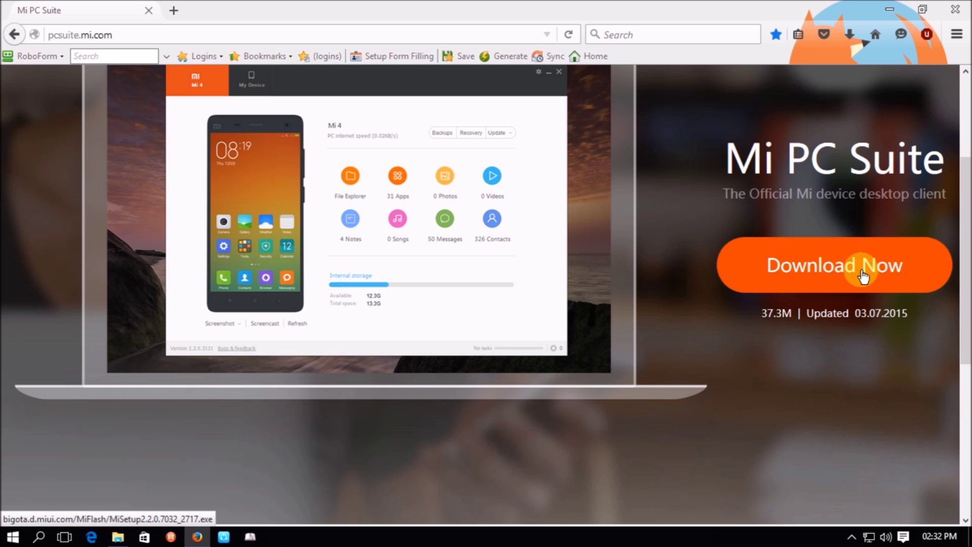
{"action": "scroll", "coordinate": [649, 281], "scroll_direction": "down", "scroll_amount": 7}
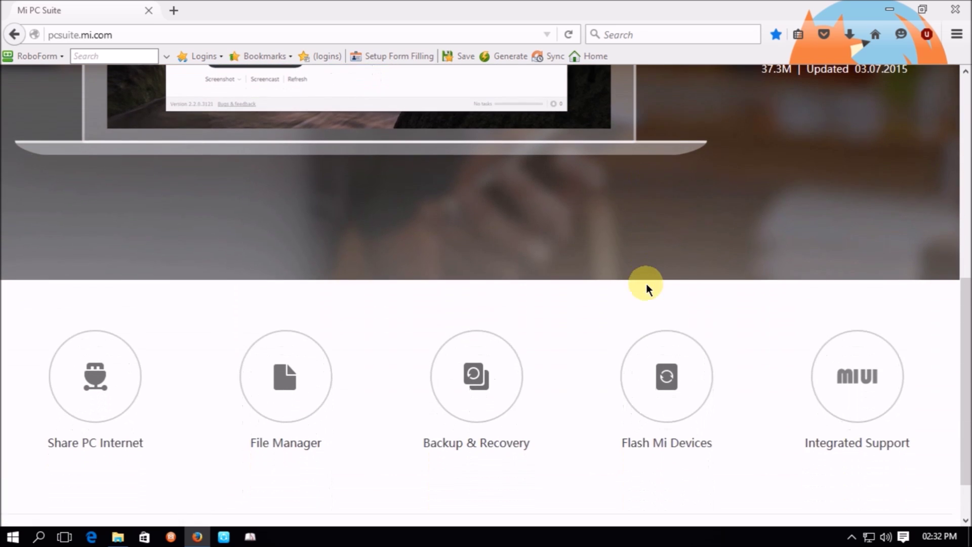
{"action": "scroll", "coordinate": [647, 283], "scroll_direction": "down", "scroll_amount": 1}
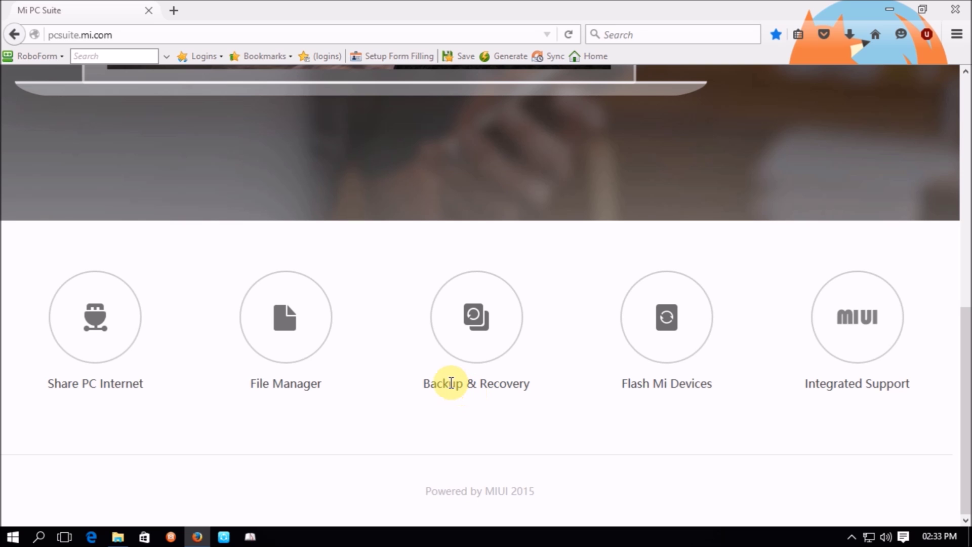
Step: Minimize the browser, refresh the desktop and bring up This PC in File Explorer
{"action": "left_click", "coordinate": [890, 9]}
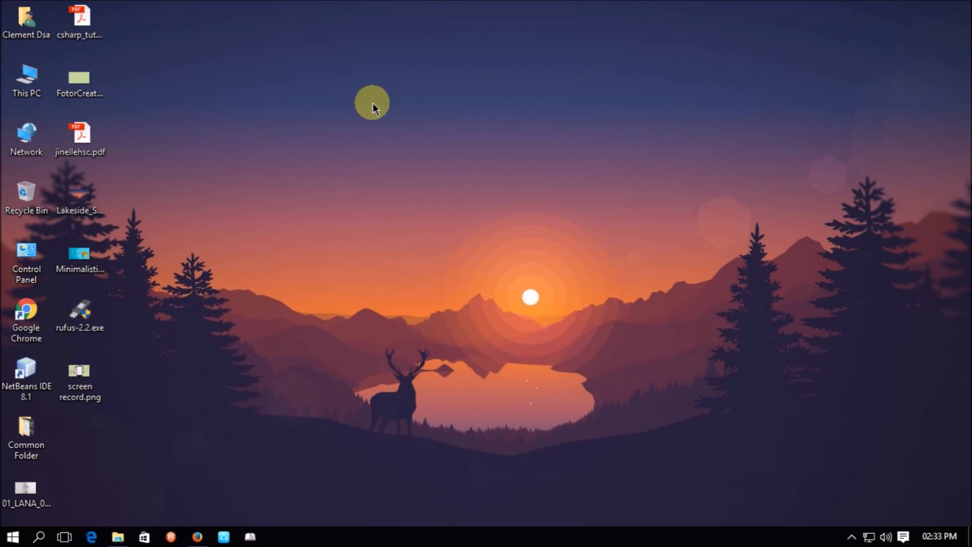
{"action": "right_click", "coordinate": [373, 103]}
{"action": "left_click", "coordinate": [392, 147]}
{"action": "double_click", "coordinate": [29, 82]}
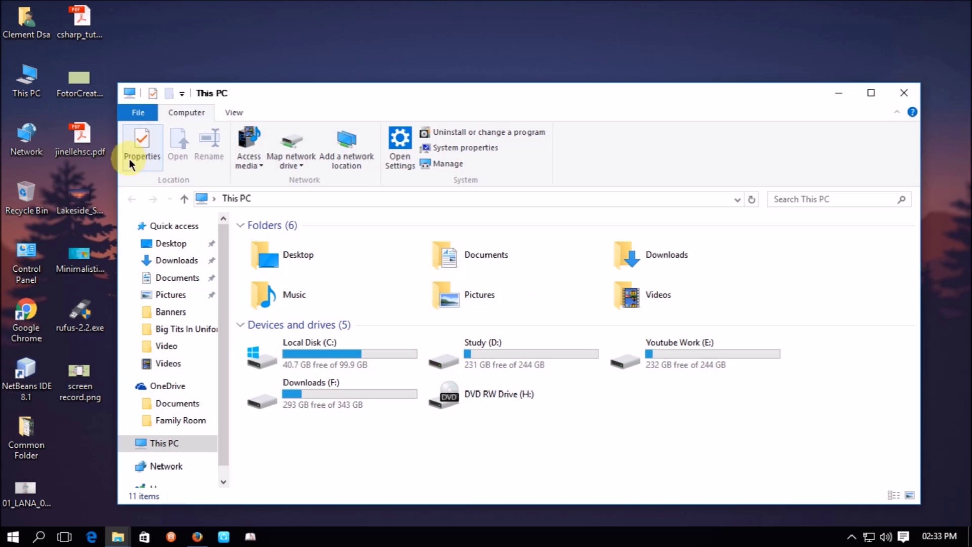
Step: Run MiSetup2.2.0.7032_2717.exe from the Programs folder inside Downloads
{"action": "left_click", "coordinate": [188, 264]}
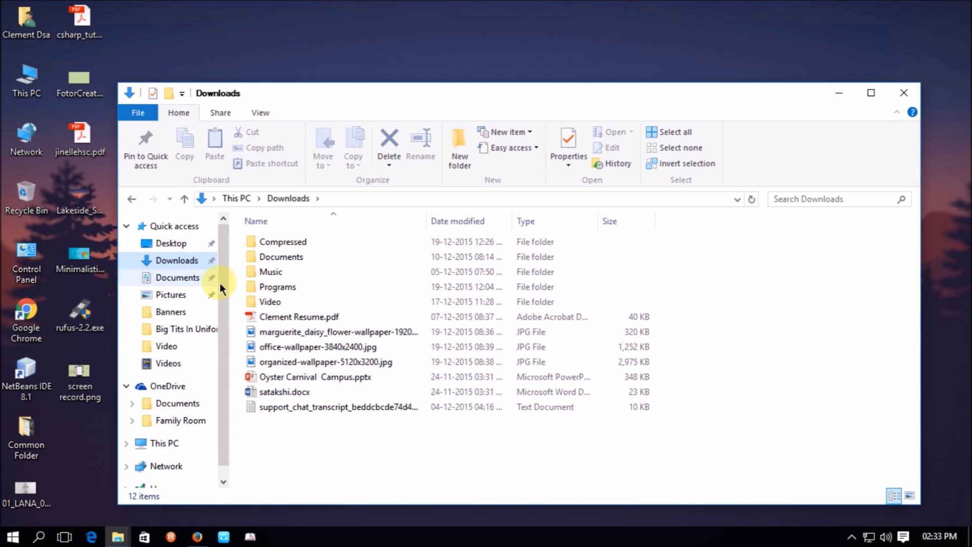
{"action": "double_click", "coordinate": [308, 287]}
{"action": "double_click", "coordinate": [306, 263]}
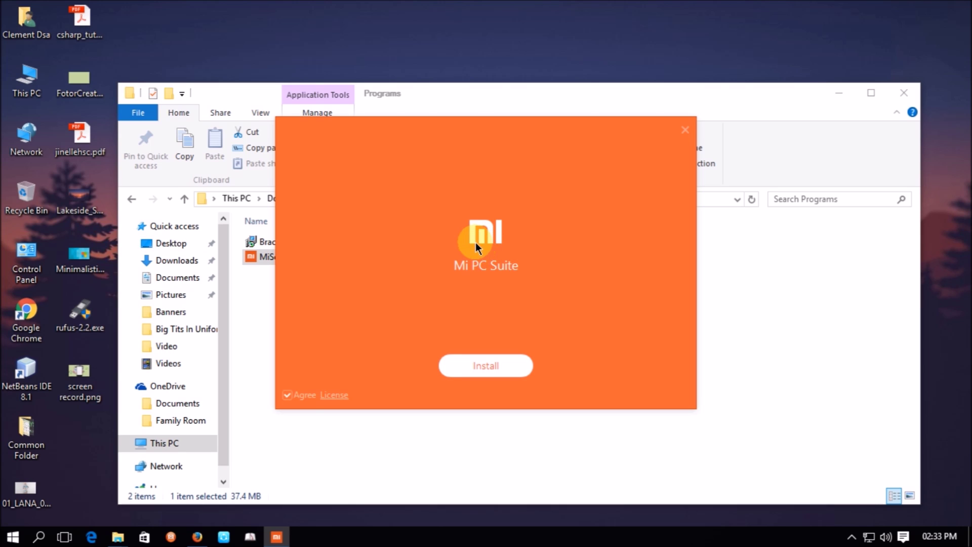
Step: Install Mi PC Suite with the license agreed and turn it on after successful installation
{"action": "left_click_drag", "start_coordinate": [476, 242], "coordinate": [495, 268]}
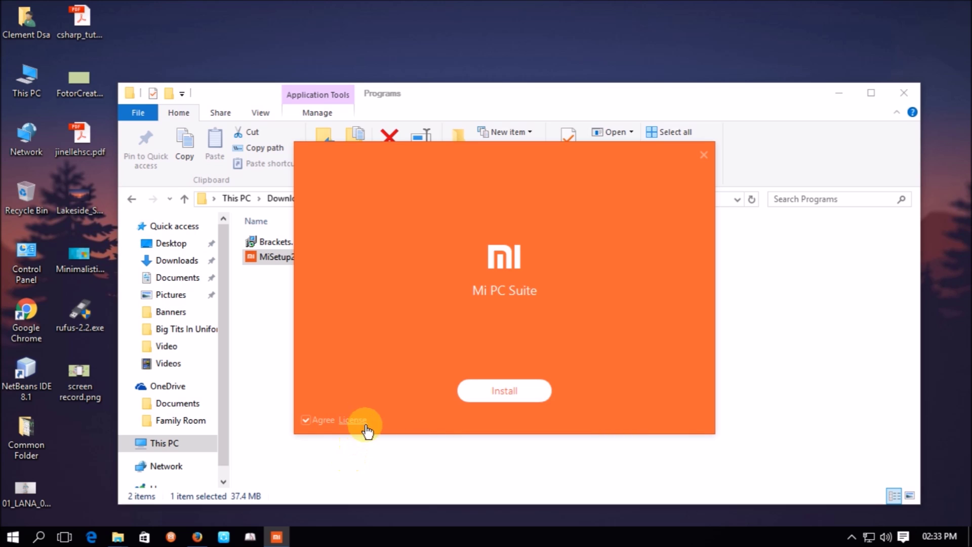
{"action": "left_click", "coordinate": [524, 392]}
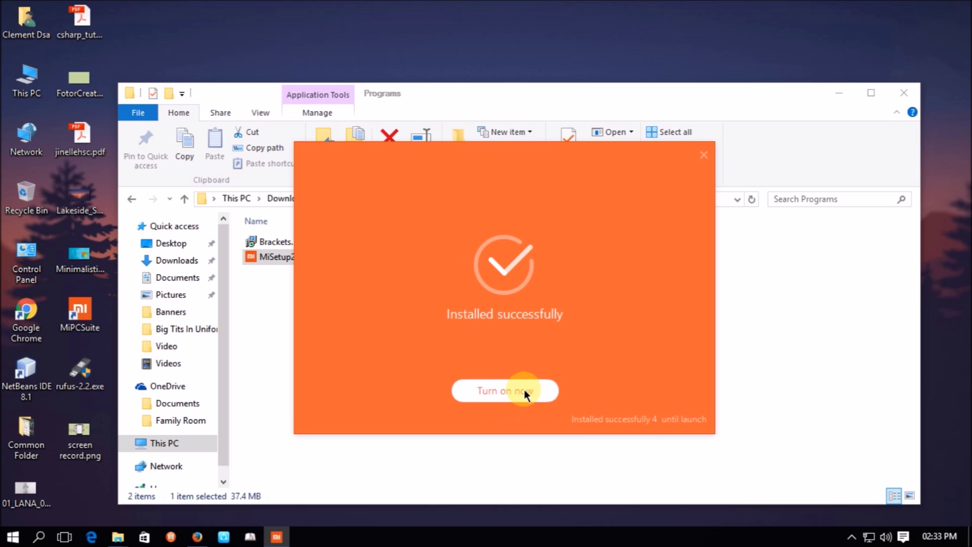
{"action": "left_click", "coordinate": [497, 389]}
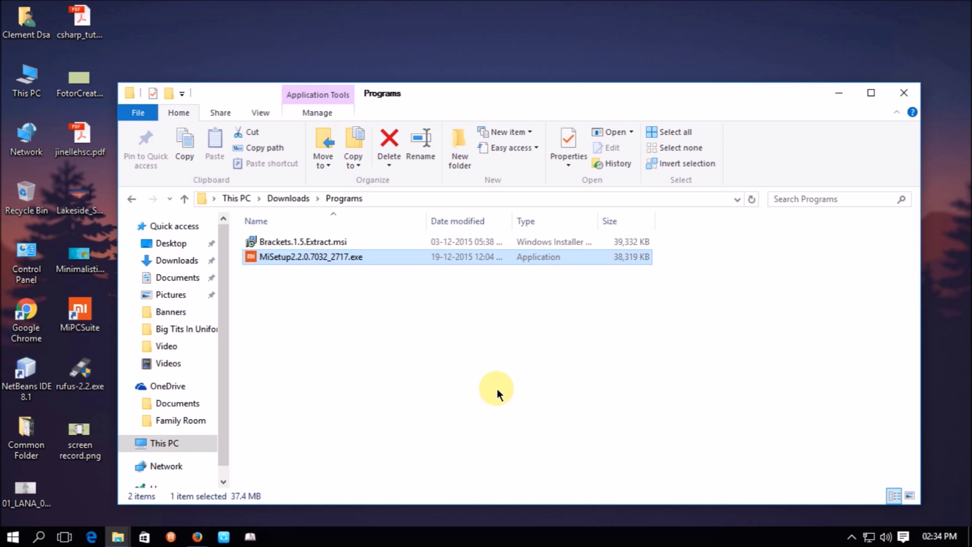
Step: Minimize File Explorer, view the My Device section reporting no devices, and return to the overview
{"action": "left_click", "coordinate": [837, 94]}
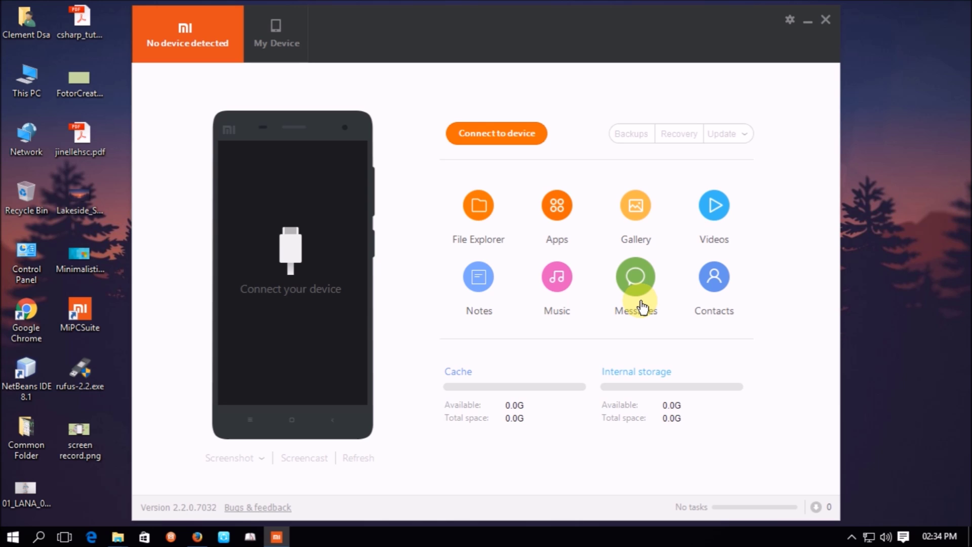
{"action": "left_click", "coordinate": [640, 307]}
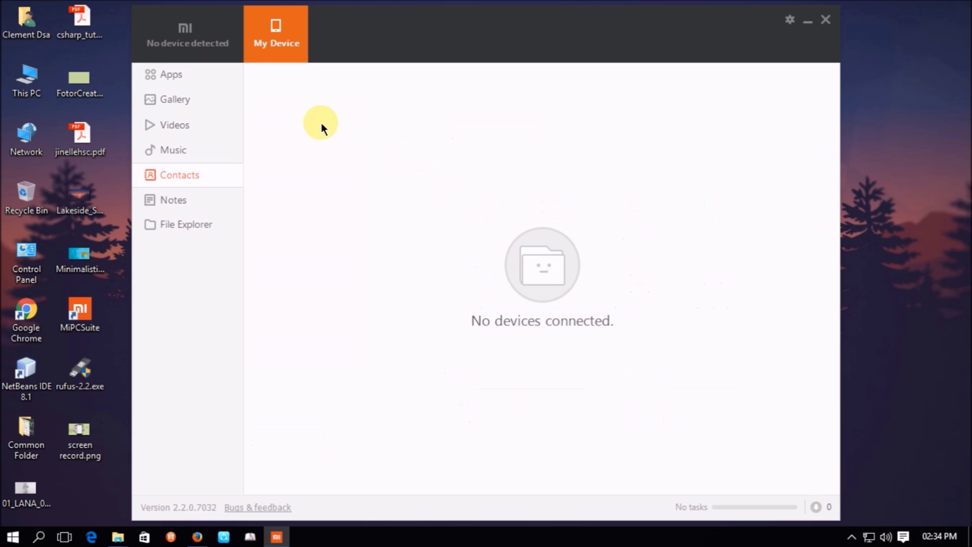
{"action": "left_click", "coordinate": [200, 52]}
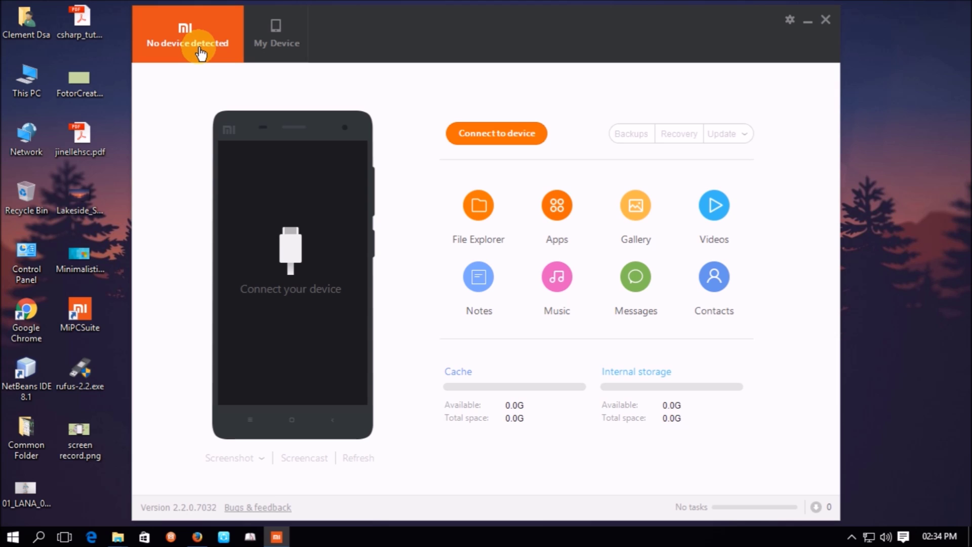